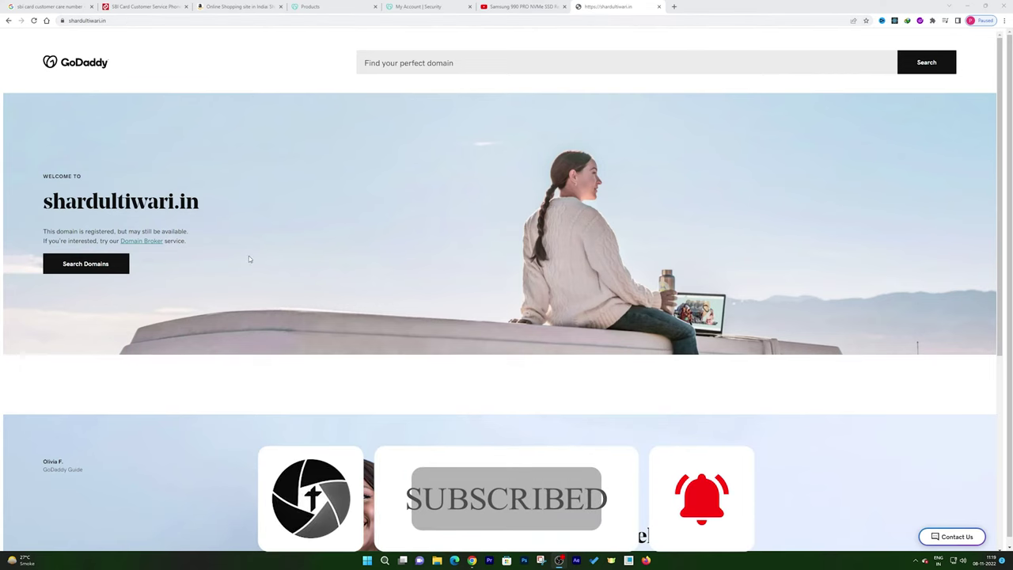
- Open My Products from the GoDaddy account menu and scroll to the Economy Linux Hosting plan for shardultiwari.in
{"action": "scroll", "coordinate": [250, 257], "scroll_direction": "down", "scroll_amount": 2}
{"action": "scroll", "coordinate": [254, 256], "scroll_direction": "up", "scroll_amount": 2}
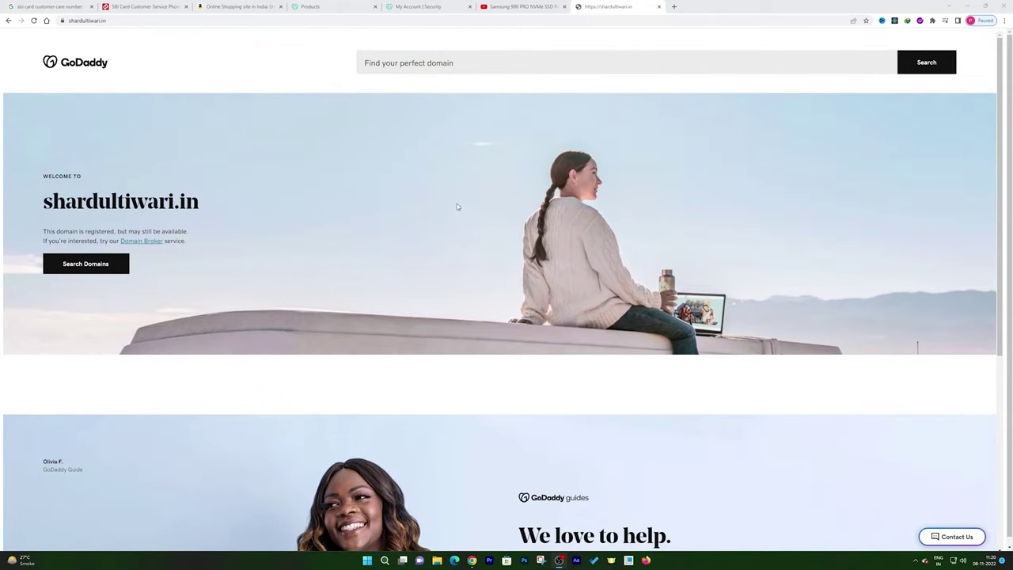
{"action": "left_click", "coordinate": [311, 7]}
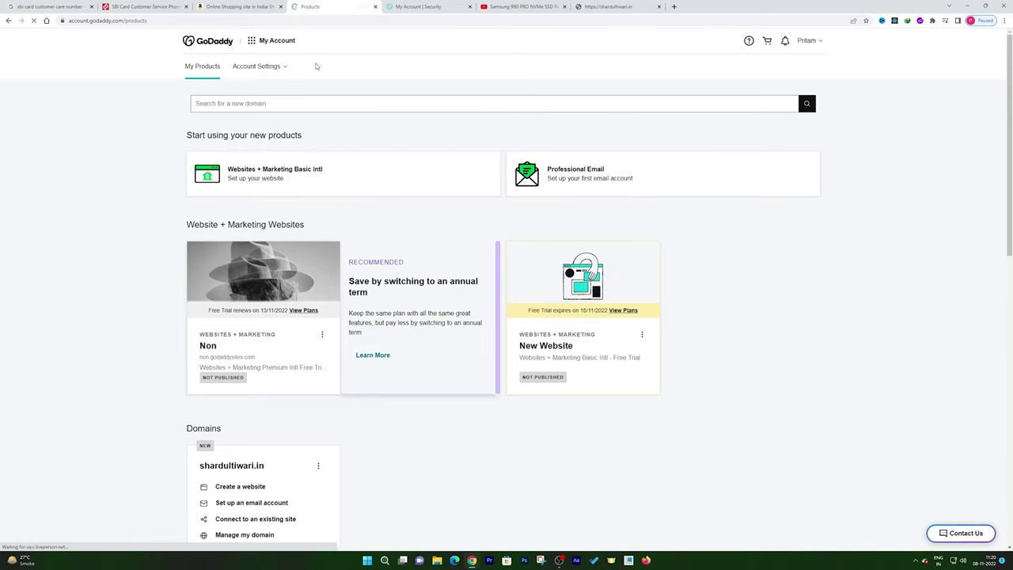
{"action": "left_click", "coordinate": [806, 41]}
{"action": "left_click", "coordinate": [727, 118]}
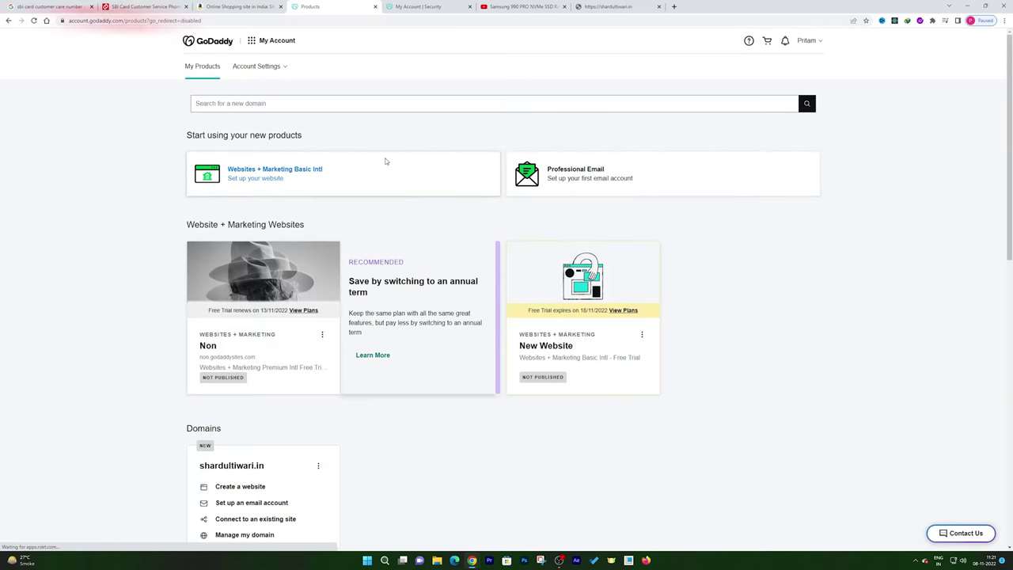
{"action": "left_click", "coordinate": [807, 41]}
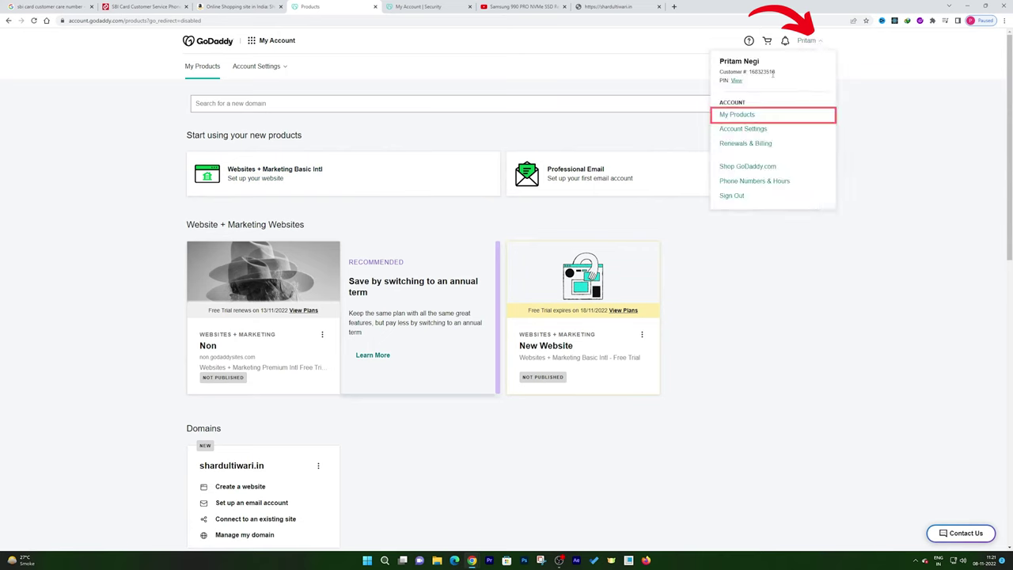
{"action": "left_click", "coordinate": [738, 117]}
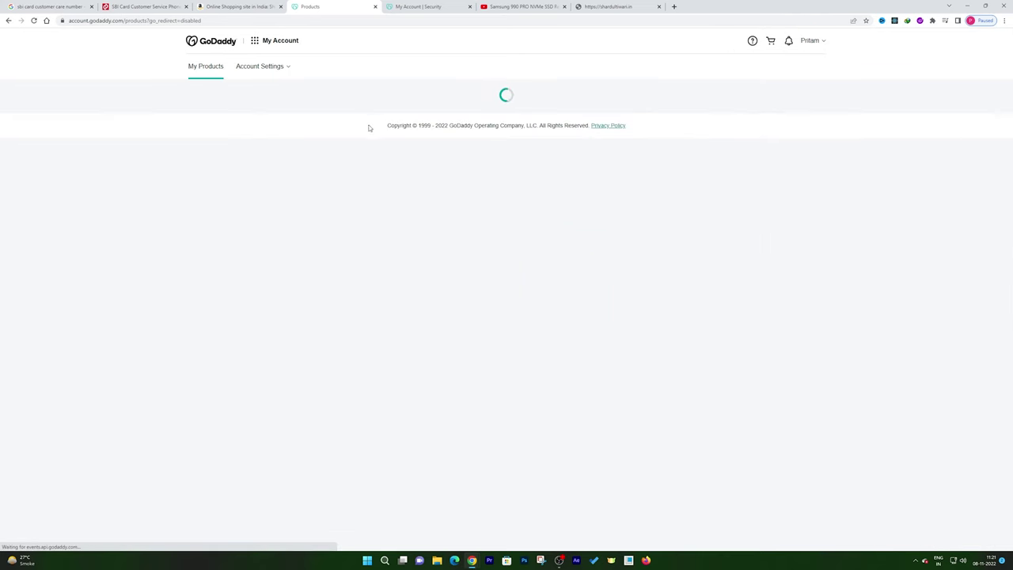
{"action": "scroll", "coordinate": [310, 197], "scroll_direction": "down", "scroll_amount": 3}
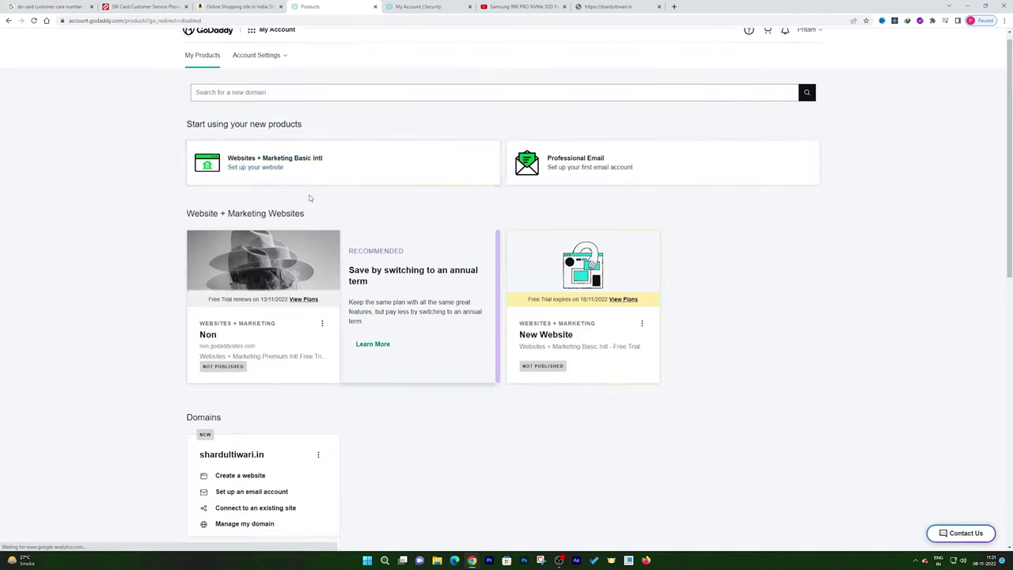
{"action": "scroll", "coordinate": [382, 308], "scroll_direction": "down", "scroll_amount": 4}
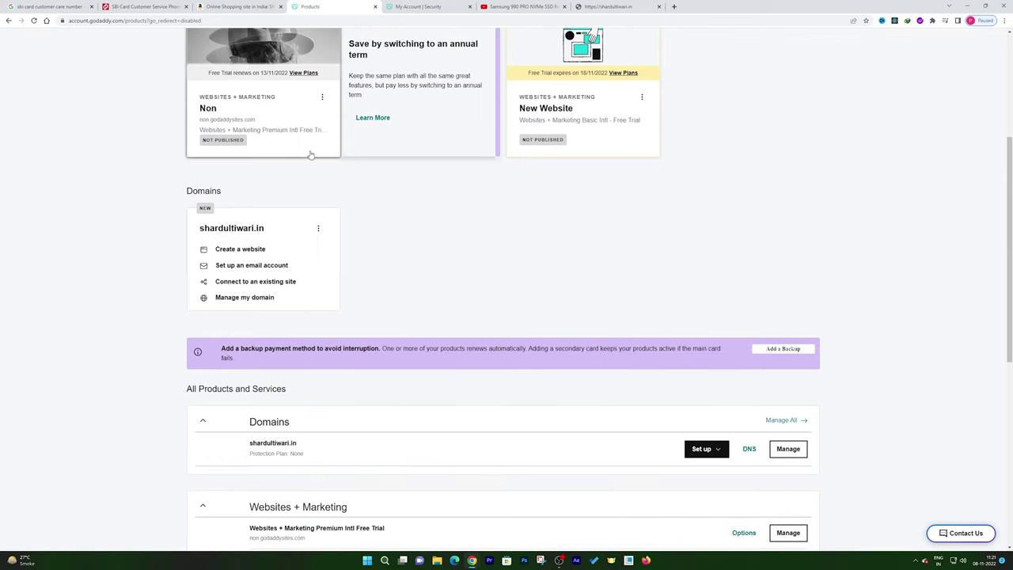
{"action": "scroll", "coordinate": [740, 278], "scroll_direction": "down", "scroll_amount": 3}
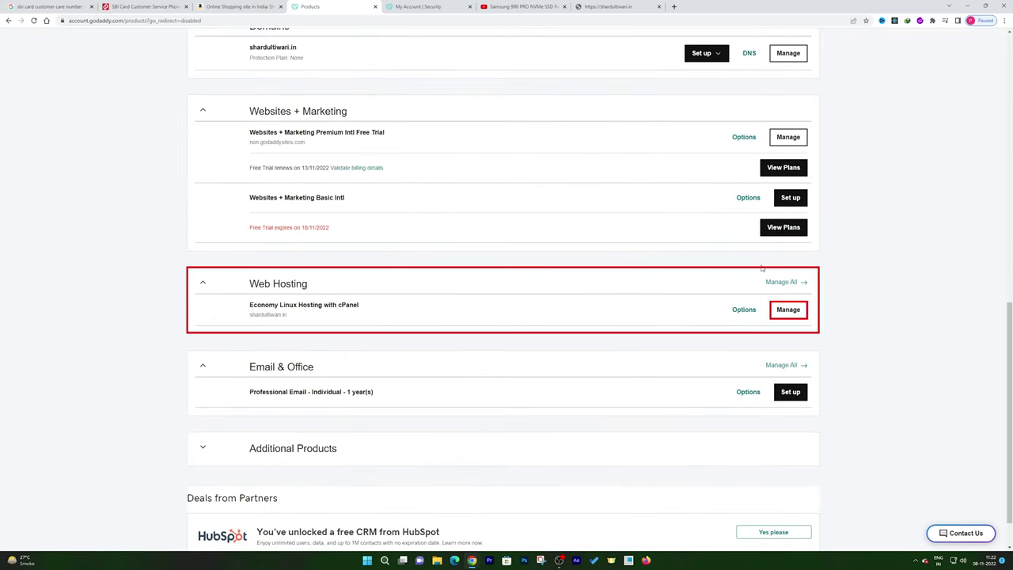
- Copy the Web Hosting server IP 50.63.142.31 from the hosting settings' Server tab
{"action": "left_click", "coordinate": [779, 311]}
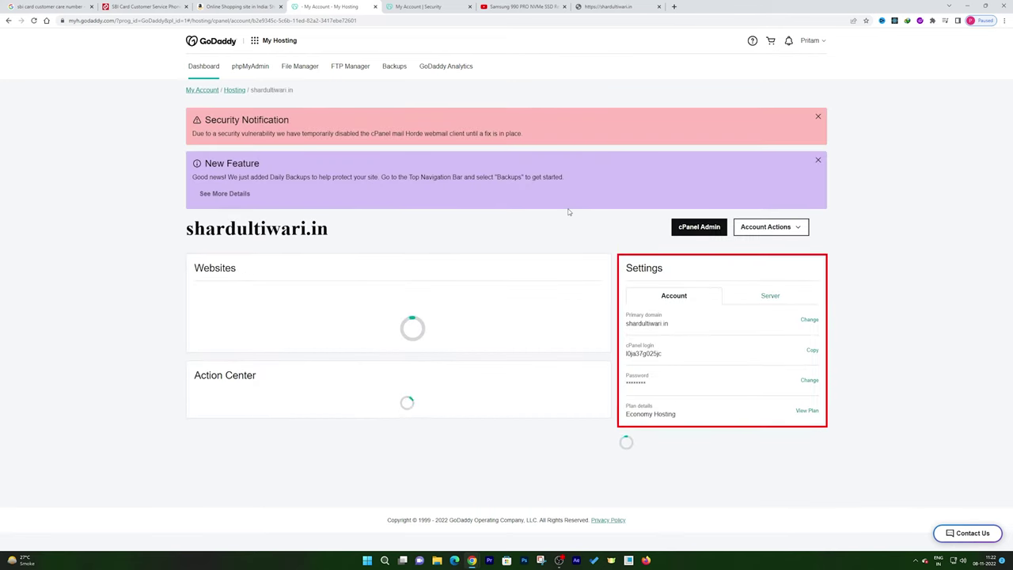
{"action": "left_click", "coordinate": [748, 297]}
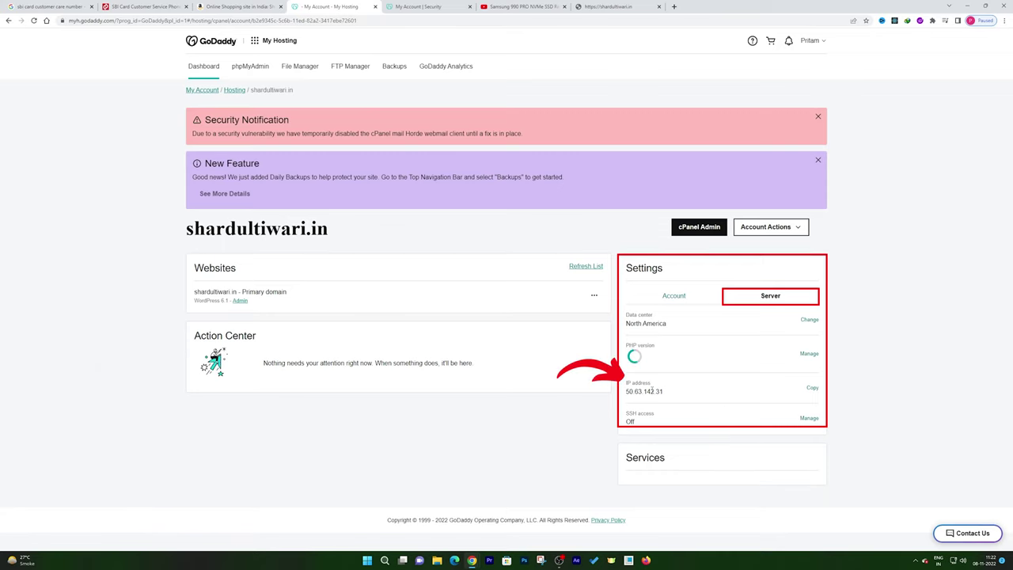
{"action": "left_click", "coordinate": [813, 389]}
- Open the Cloudflare dashboard in a new tab and go to the Websites list
{"action": "left_click", "coordinate": [674, 6]}
{"action": "type", "text": "clo"}
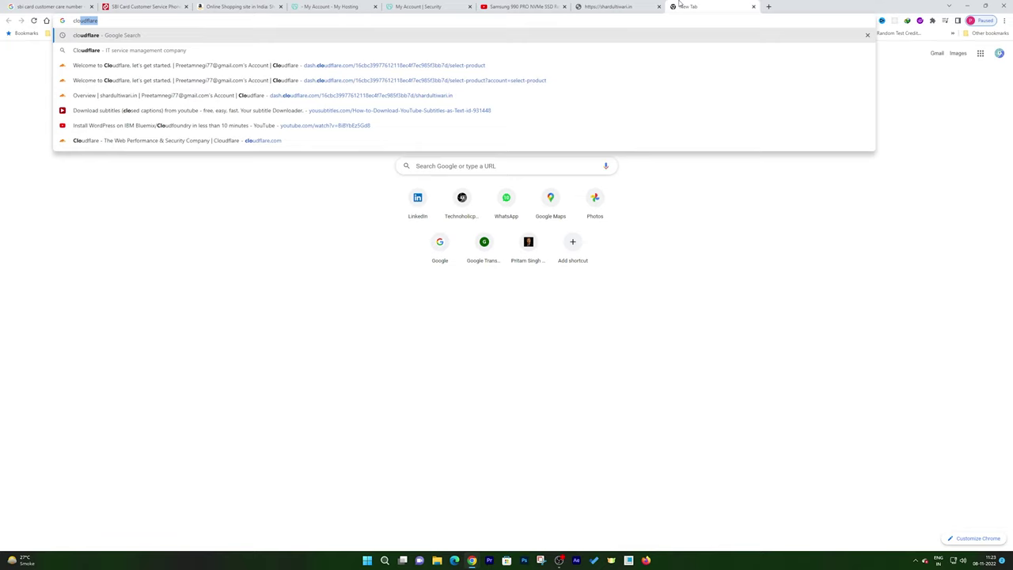
{"action": "left_click", "coordinate": [325, 66]}
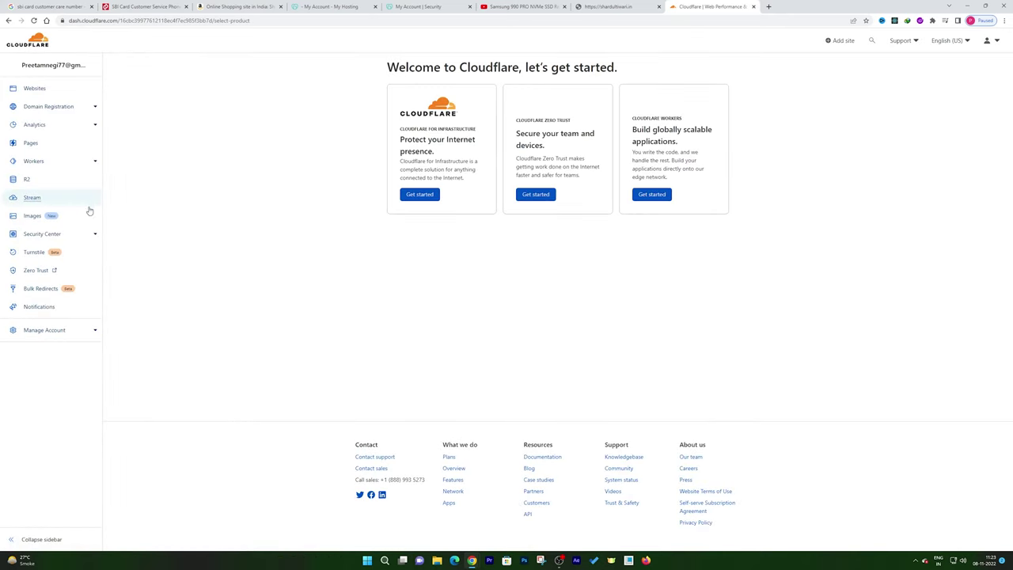
{"action": "left_click", "coordinate": [49, 106]}
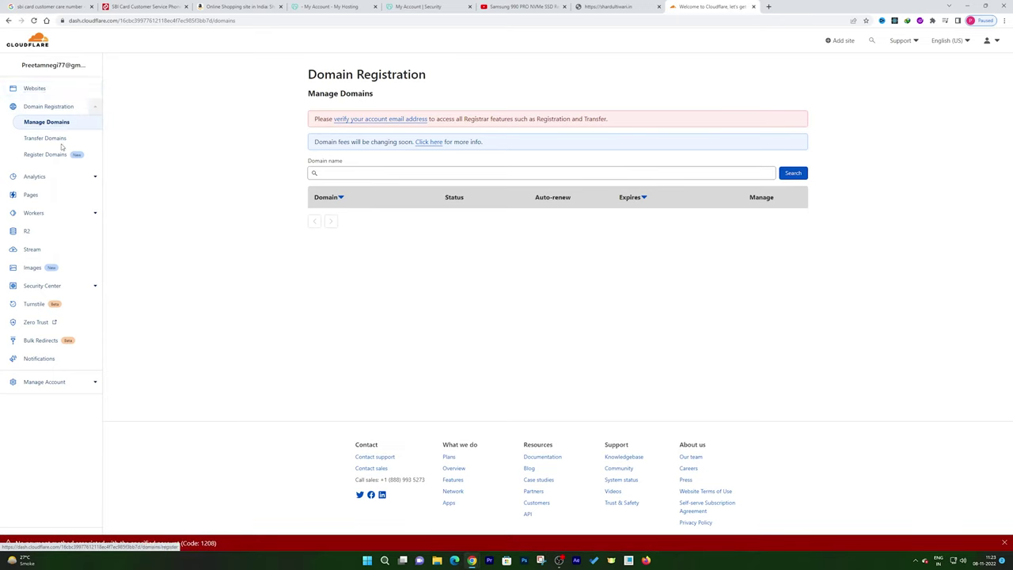
{"action": "left_click", "coordinate": [77, 93]}
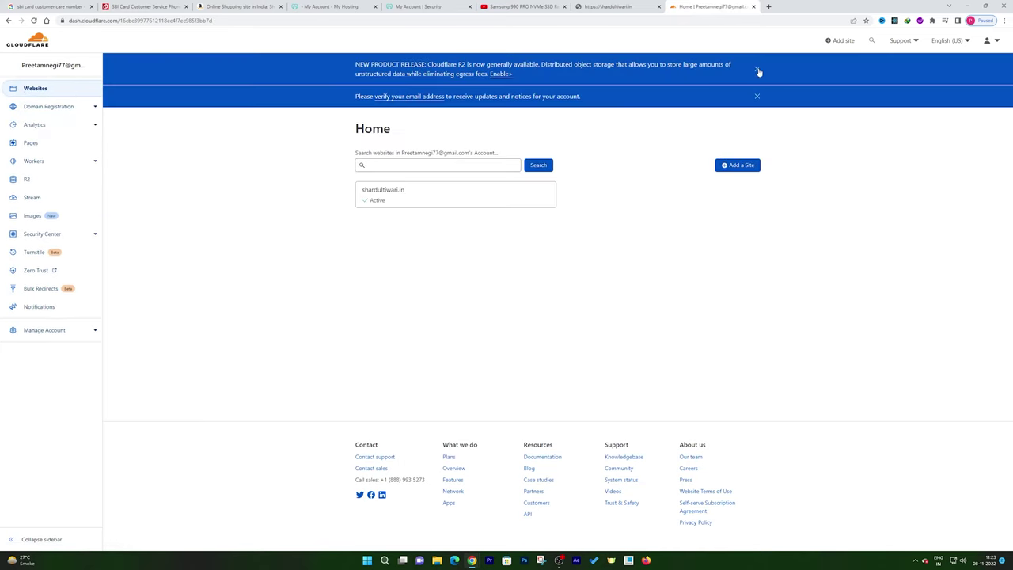
- Dismiss the R2 and verify-email banners and open the shardultiwari.in site overview
{"action": "left_click", "coordinate": [758, 70]}
{"action": "left_click", "coordinate": [758, 66]}
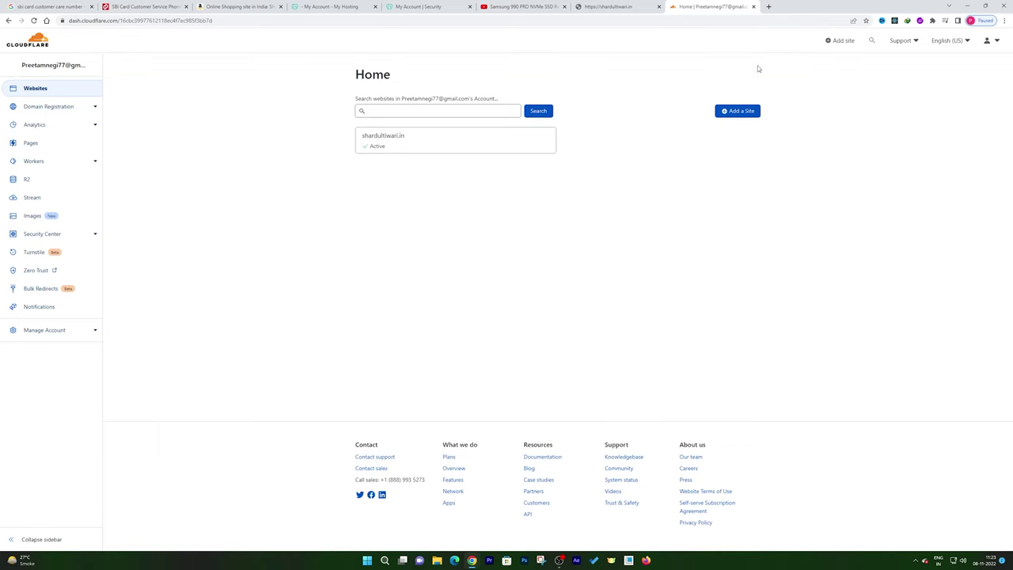
{"action": "left_click", "coordinate": [452, 139]}
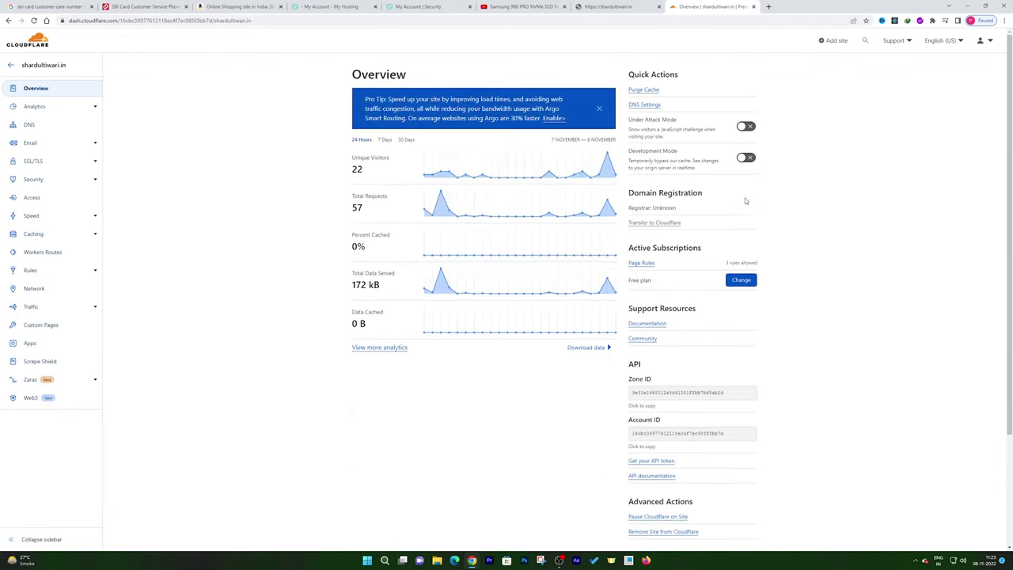
- In DNS settings, edit the A record to replace 34.102.136.180 with 50.63.142.31 and save
{"action": "left_click", "coordinate": [645, 104]}
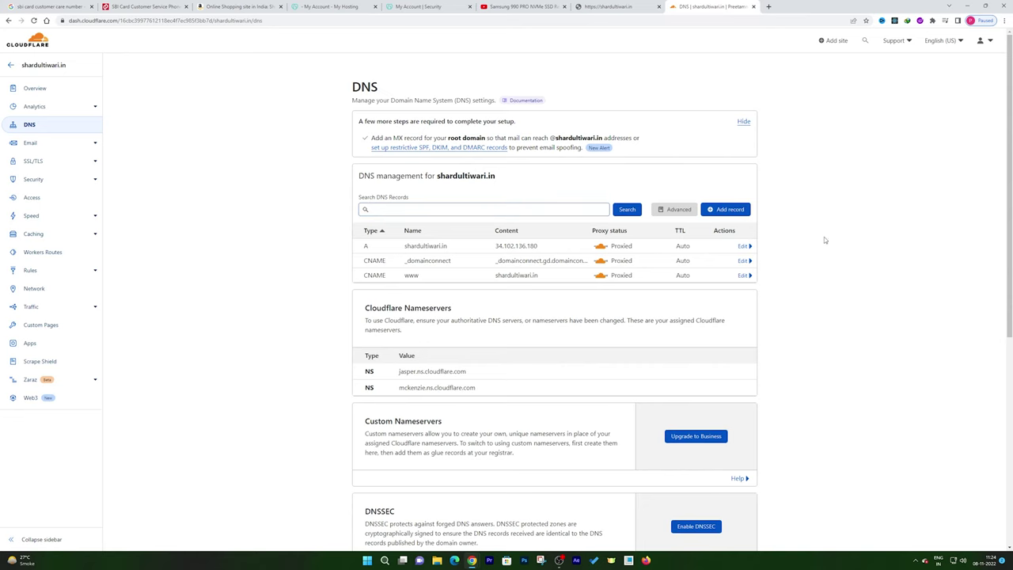
{"action": "left_click", "coordinate": [726, 209]}
{"action": "left_click", "coordinate": [743, 322]}
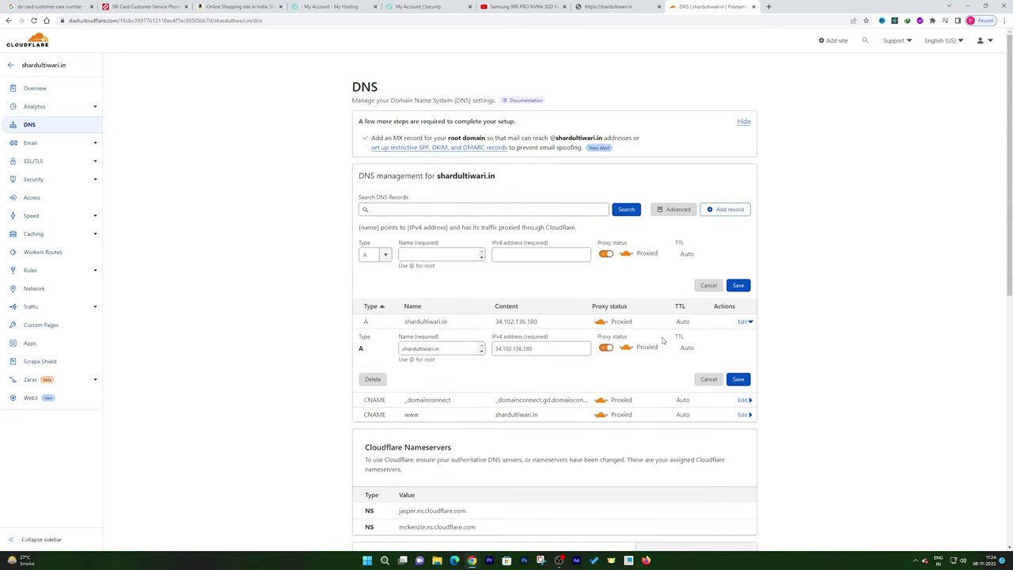
{"action": "left_click_drag", "start_coordinate": [546, 349], "coordinate": [498, 349]}
{"action": "right_click", "coordinate": [497, 349]}
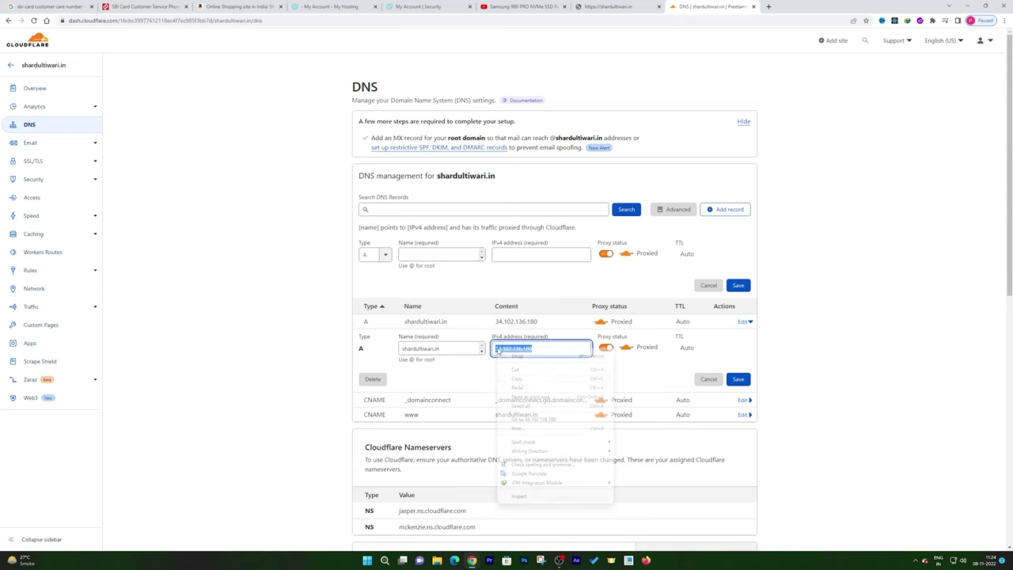
{"action": "left_click", "coordinate": [523, 398]}
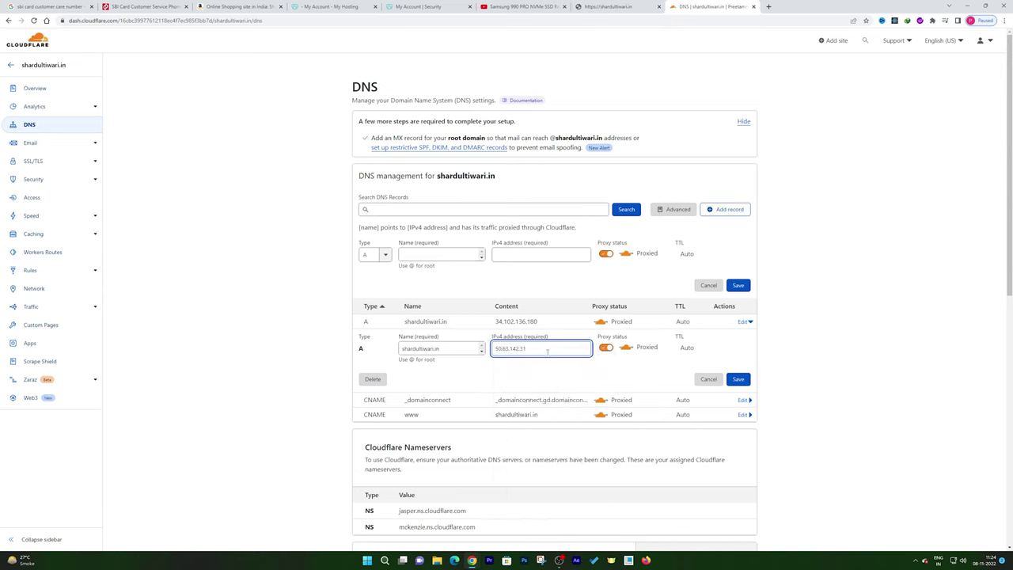
{"action": "left_click", "coordinate": [737, 379]}
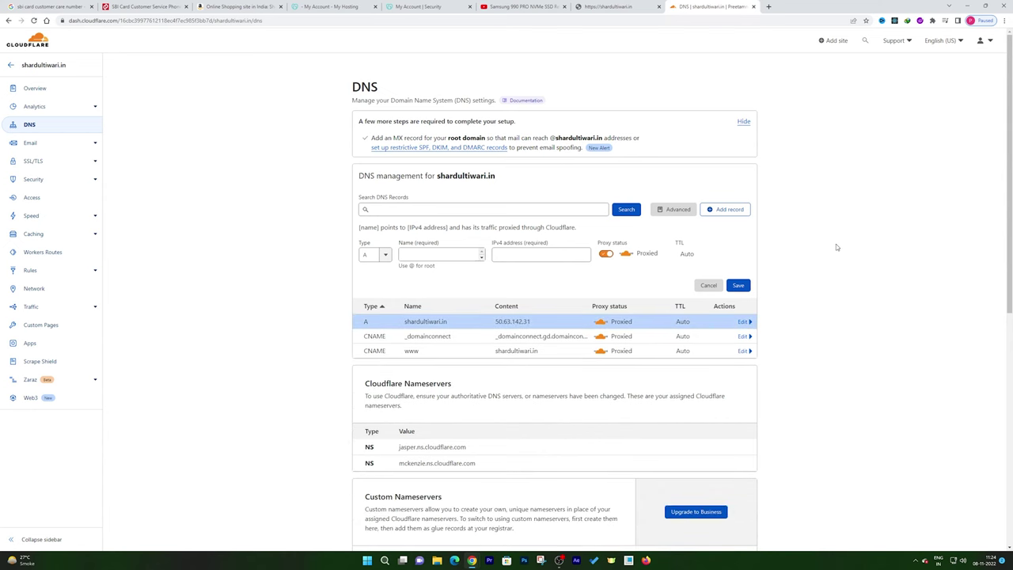
- Reload the shardultiwari.in tab so it shows the WordPress blog instead of the parked page
{"action": "left_click", "coordinate": [328, 6]}
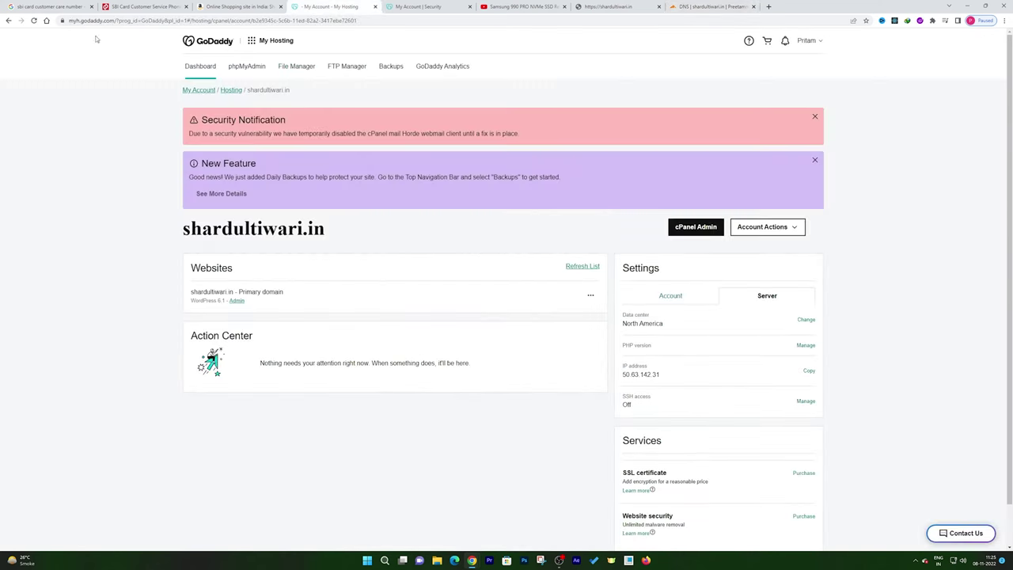
{"action": "left_click", "coordinate": [419, 7]}
{"action": "left_click", "coordinate": [617, 6]}
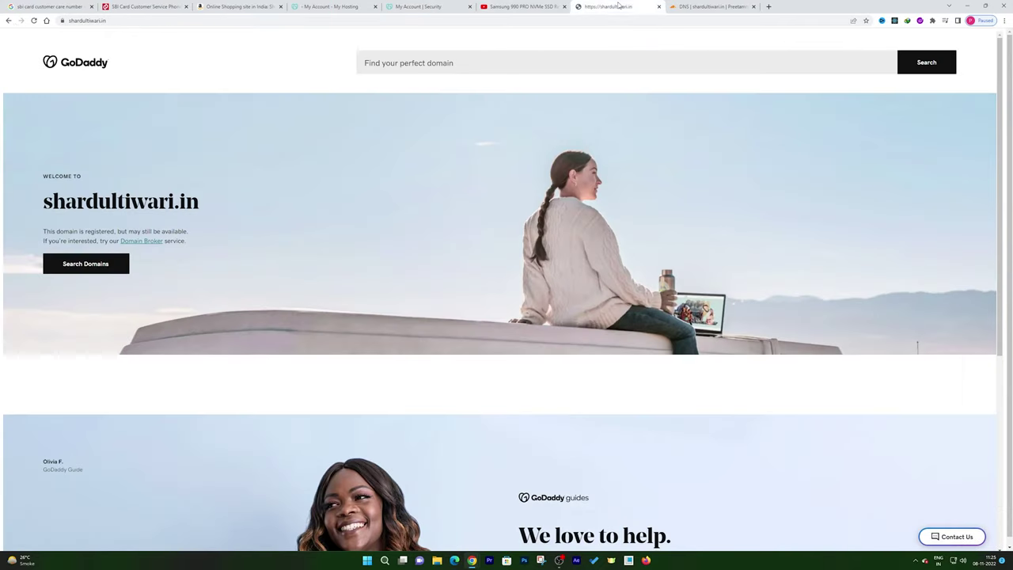
{"action": "left_click", "coordinate": [33, 21]}
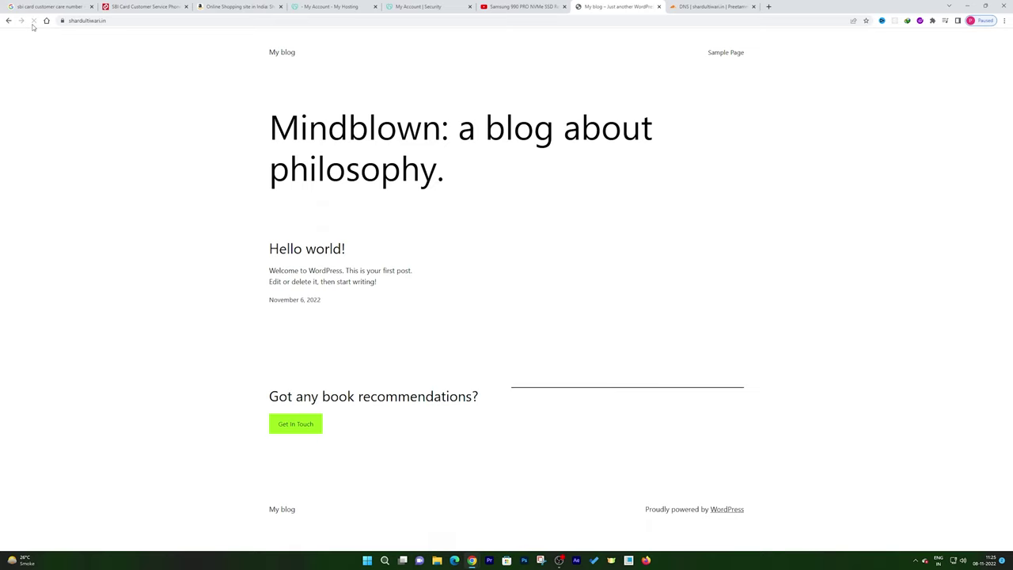
- Load shardultiwari.in/wp-admin to reach the WordPress admin login
{"action": "left_click", "coordinate": [163, 22]}
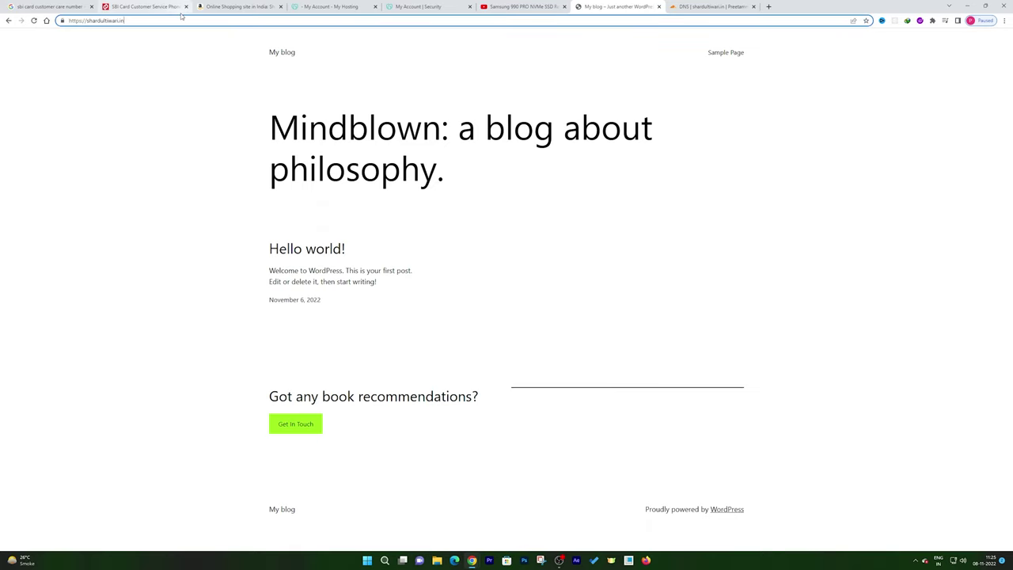
{"action": "type", "text": "/wp-"}
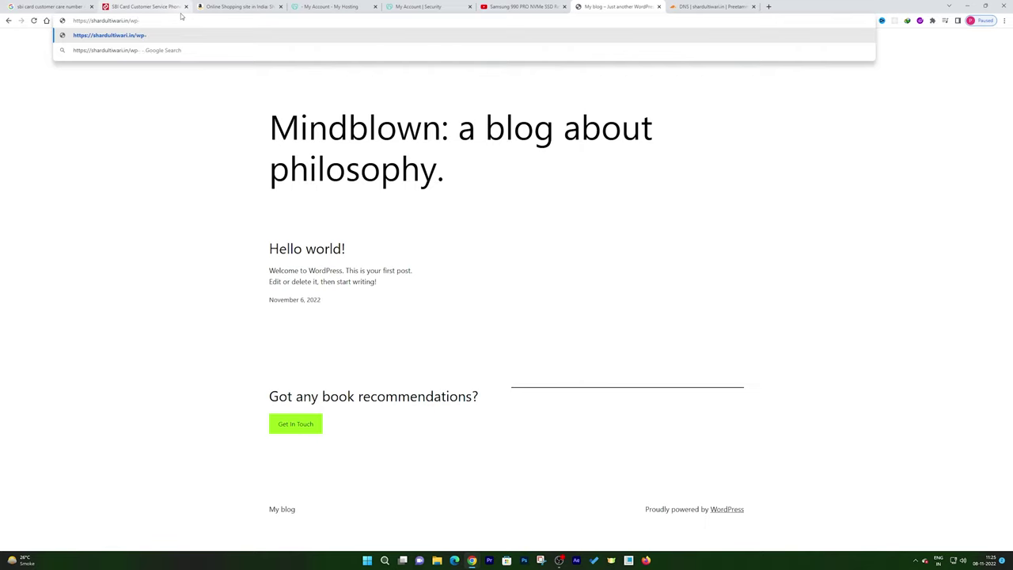
{"action": "type", "text": "admin"}
{"action": "key", "text": "Return"}
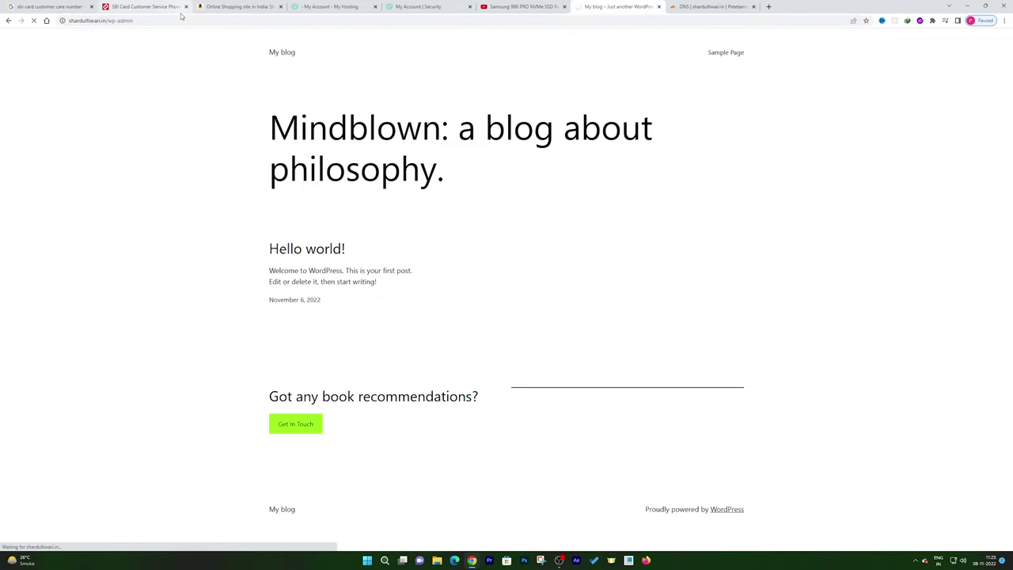